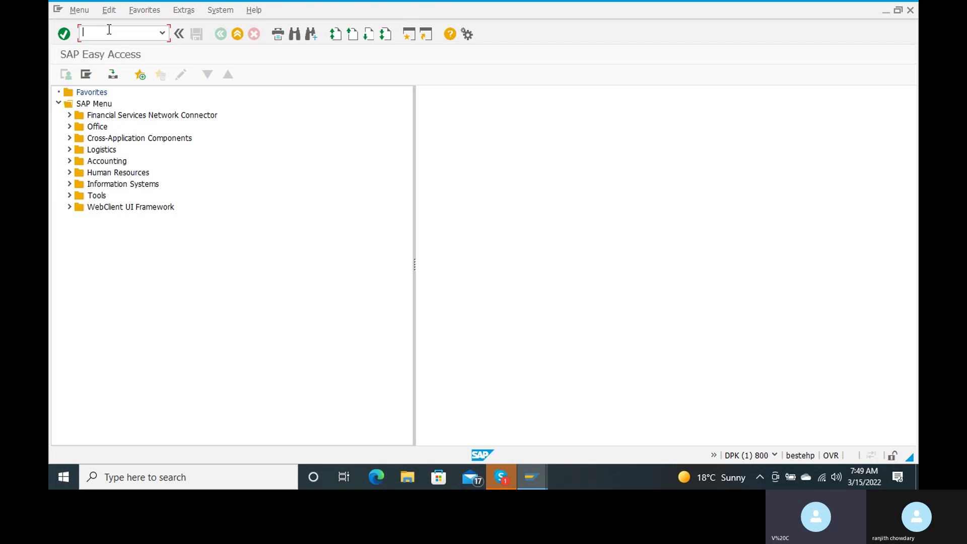
Start dunning run F150 with run date 24.03.2022 and identification 11
text(f150)
key(Return)
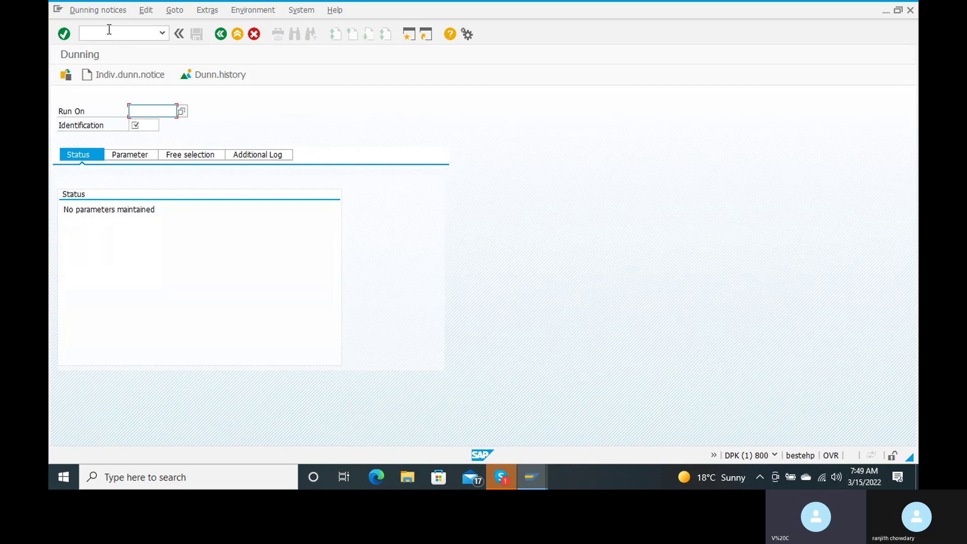
text(24.03.2022)
click(152, 125)
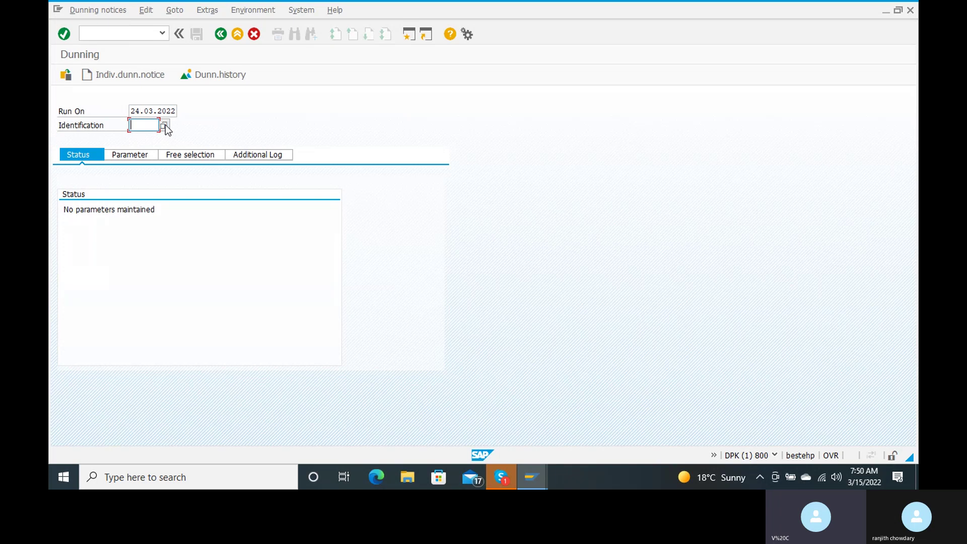
text(11)
click(168, 134)
Set dunning date 24.03.2022 and documents posted up to 15.03.2022 in the parameters
click(130, 155)
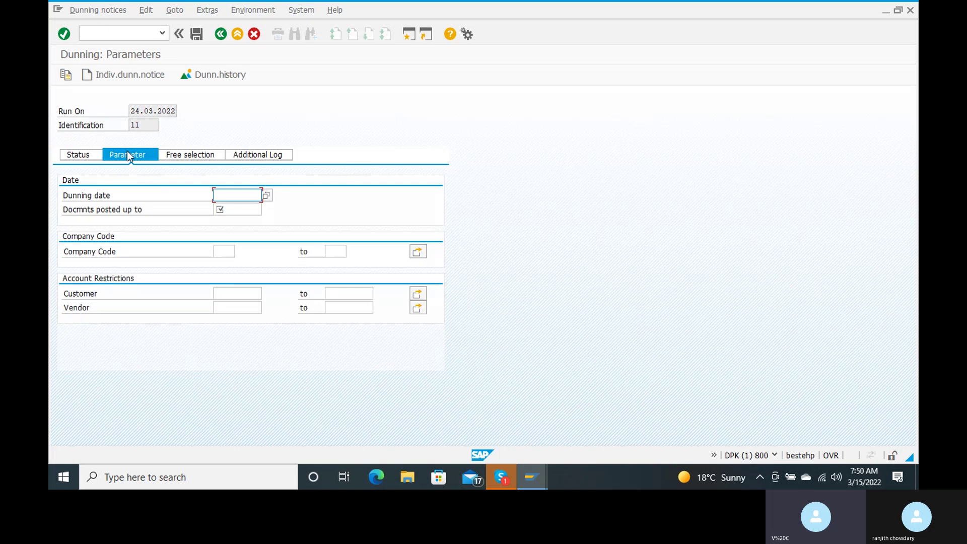
text(24.03.2022)
click(244, 211)
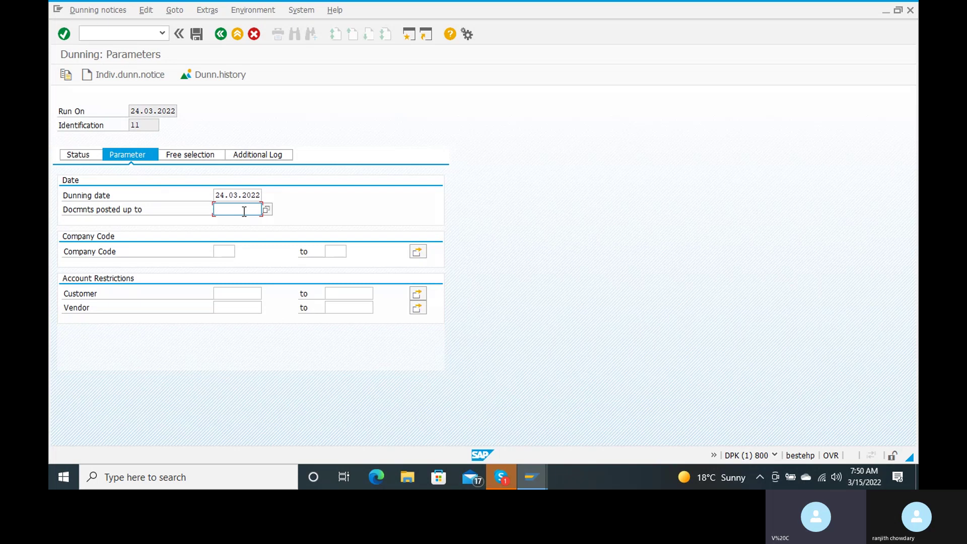
text(15.0)
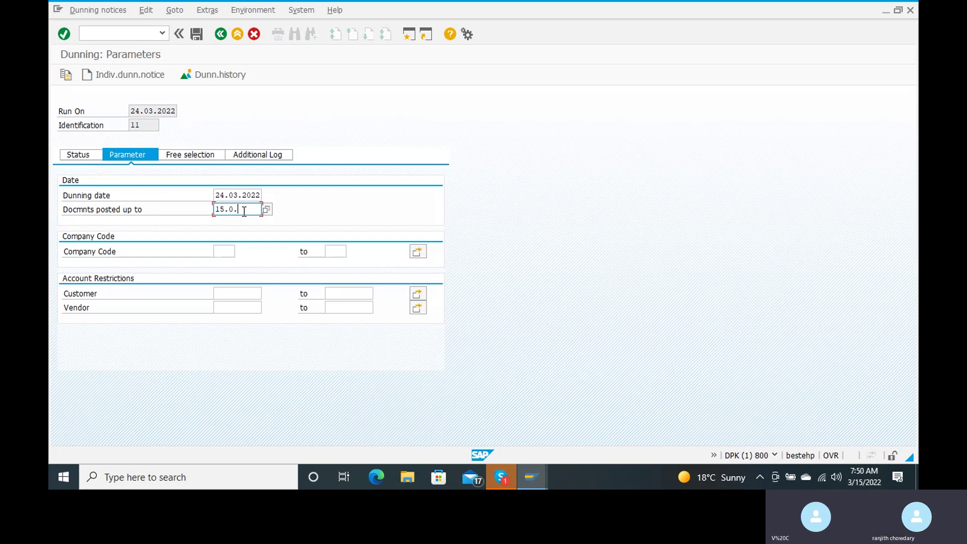
text(3.2022)
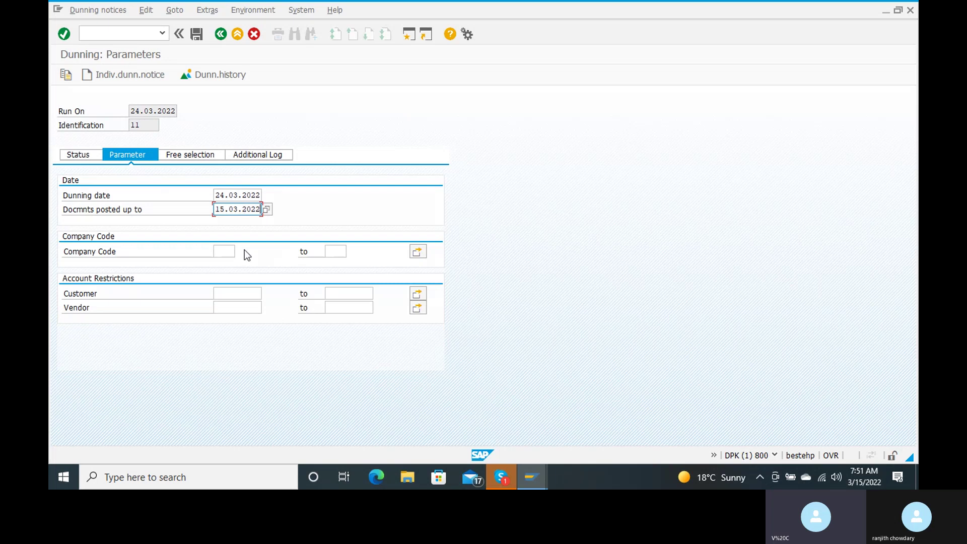
Pick company code RC15 from the suggestions for the dunning parameters
click(230, 254)
text(rc)
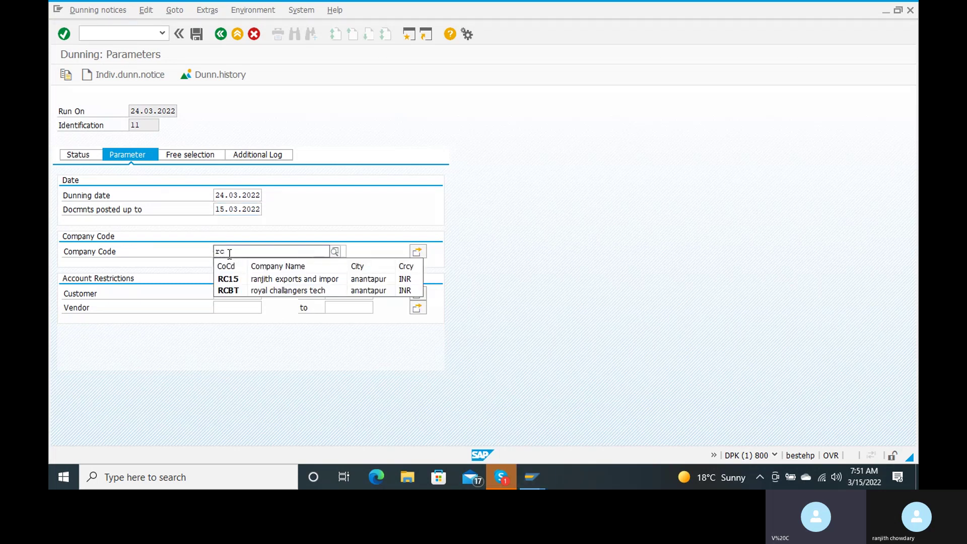
click(224, 281)
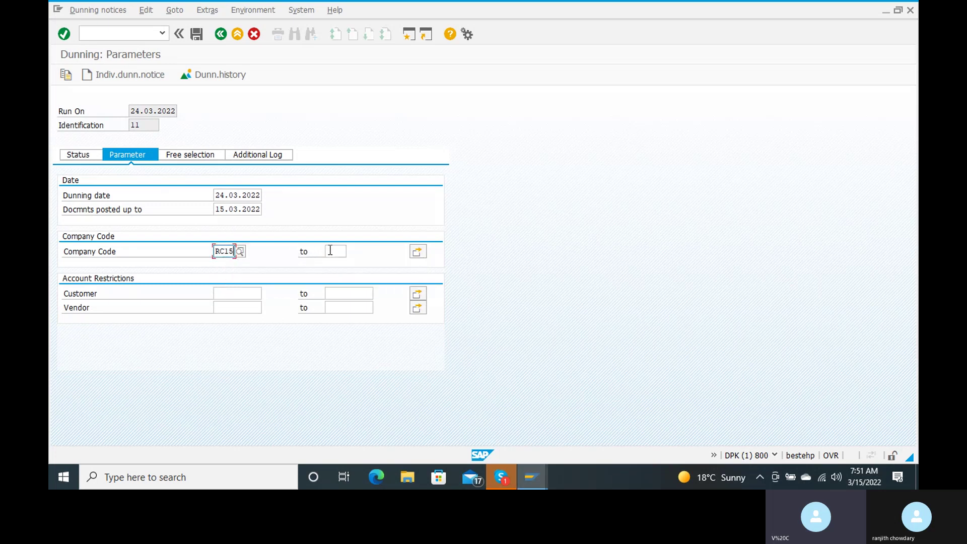
click(229, 293)
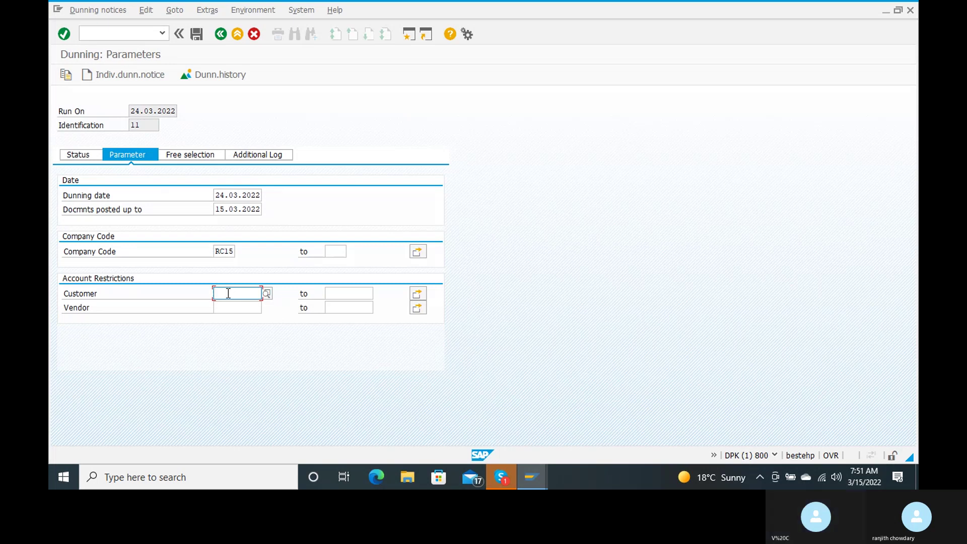
Restrict the run to the customer found by postal code 515001, then view Free Selections
click(268, 292)
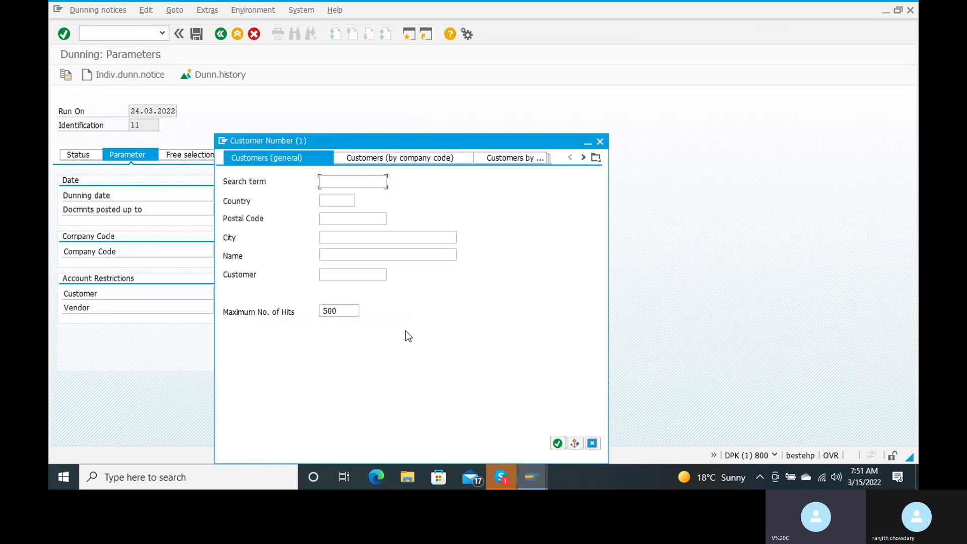
click(334, 217)
text(515001)
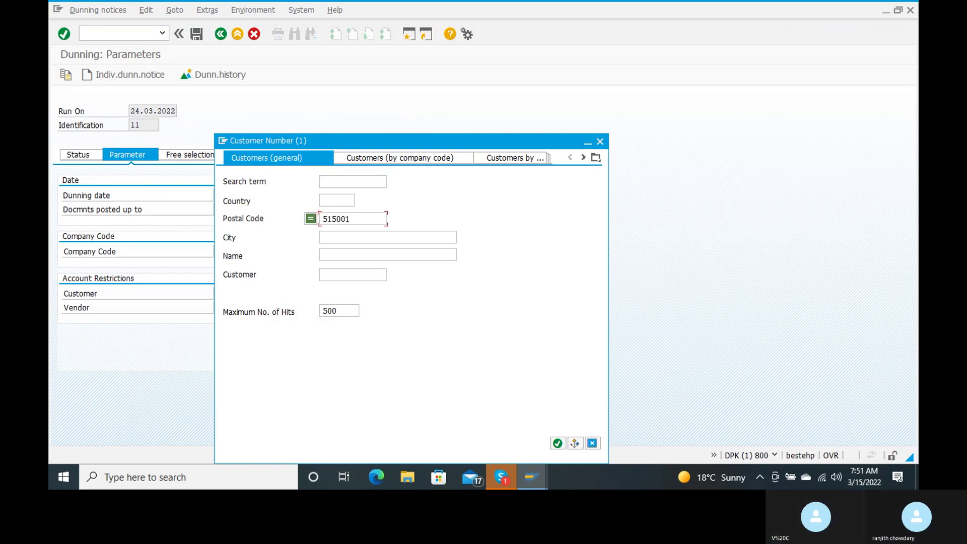
key(Return)
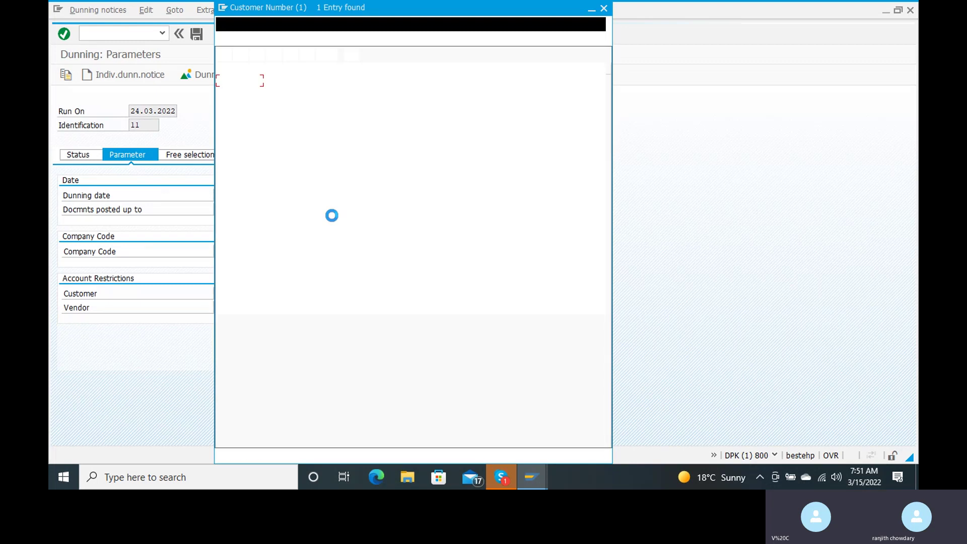
double_click(241, 84)
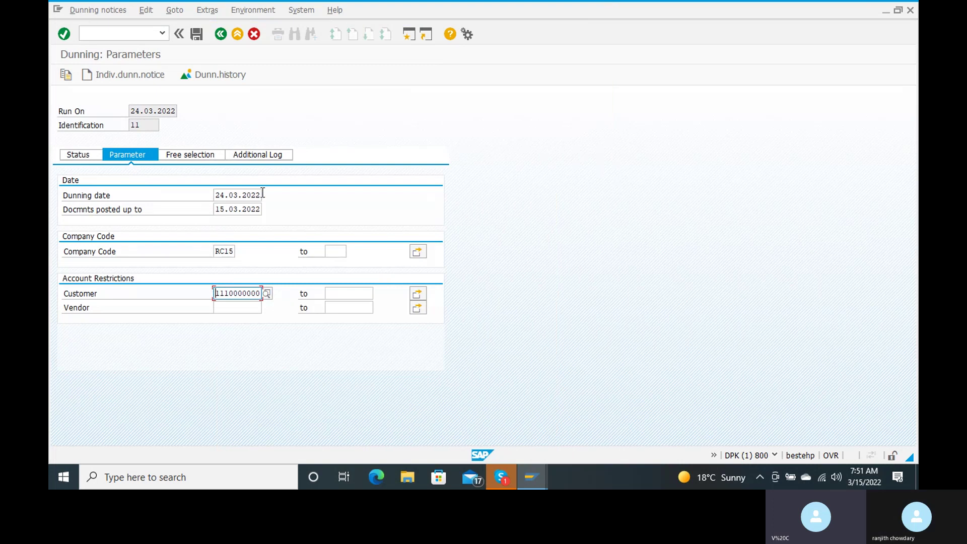
click(184, 155)
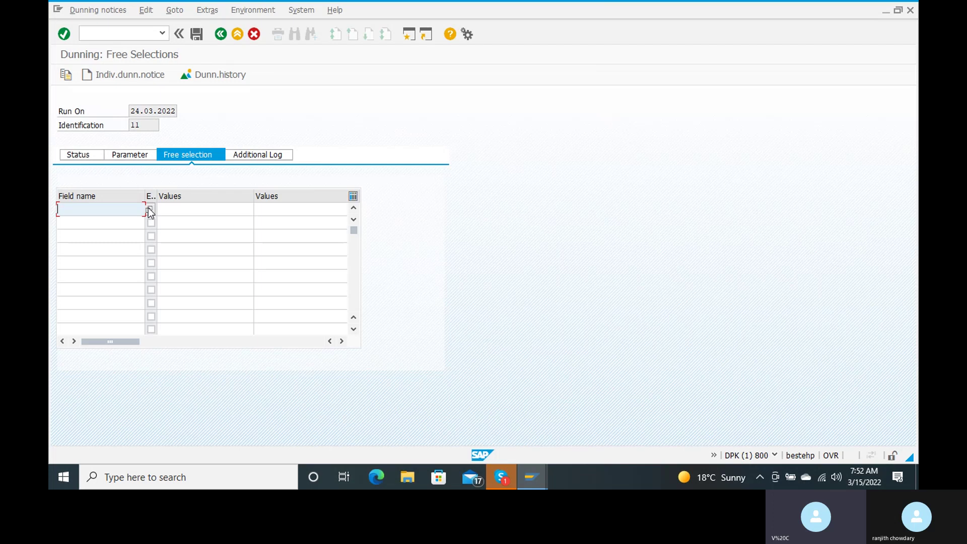
Show the Additional Log settings for dunning run 24.03.2022 / 11
click(271, 159)
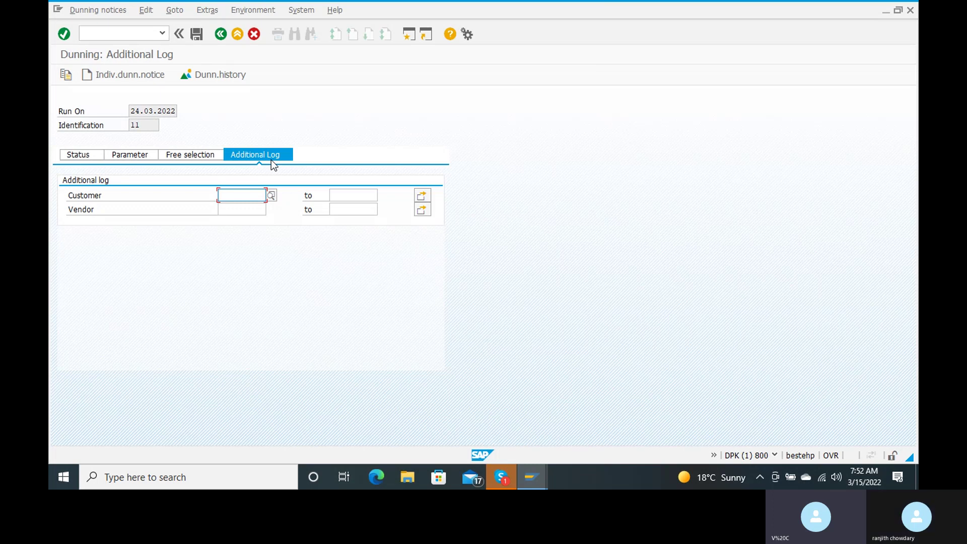
Return to Status and confirm saving the run's parameters
click(89, 157)
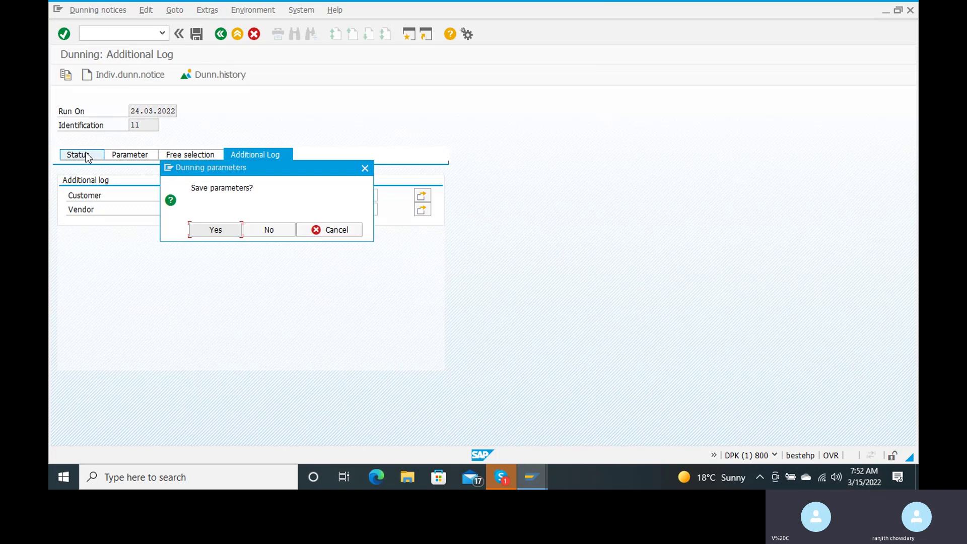
click(218, 231)
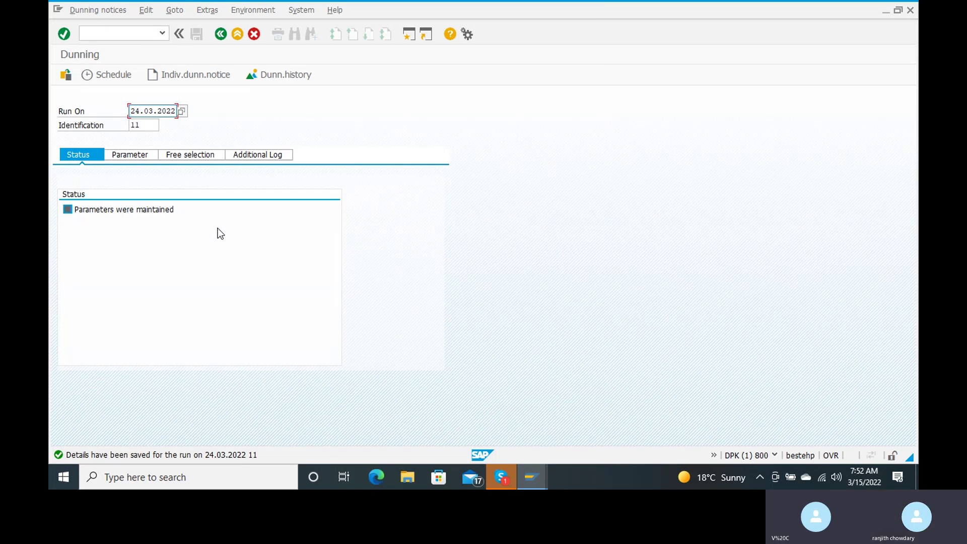
Schedule the dunning selection with output device LP01 to start immediately
click(112, 75)
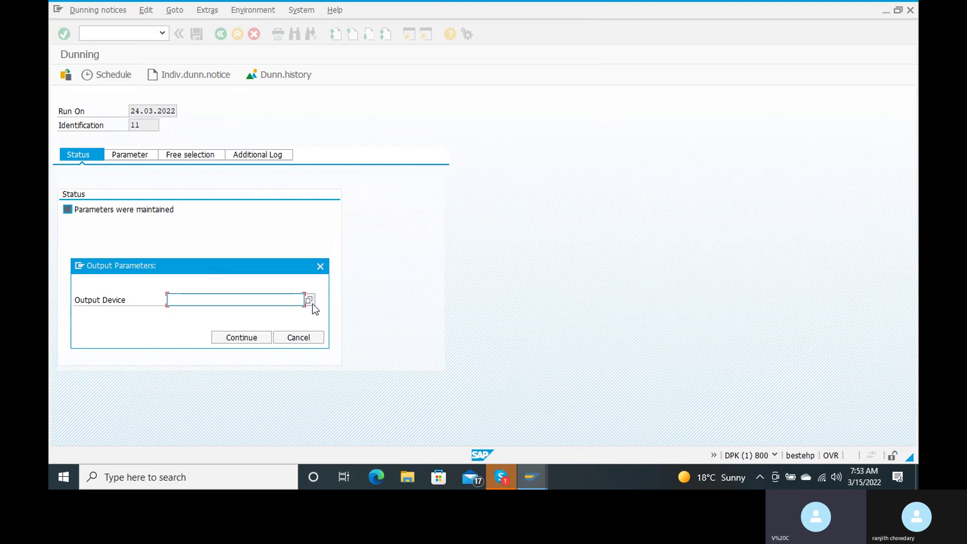
text(LP01)
click(242, 337)
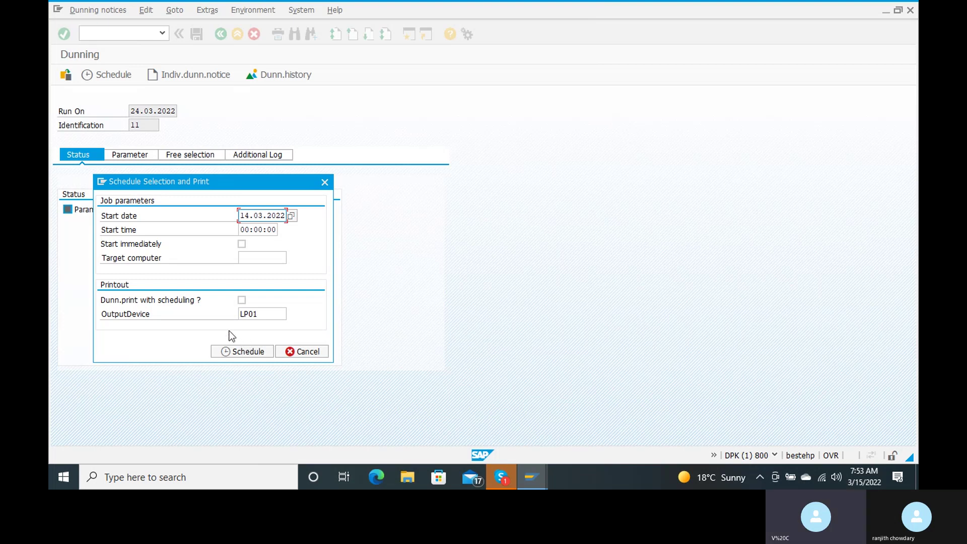
click(241, 244)
click(242, 348)
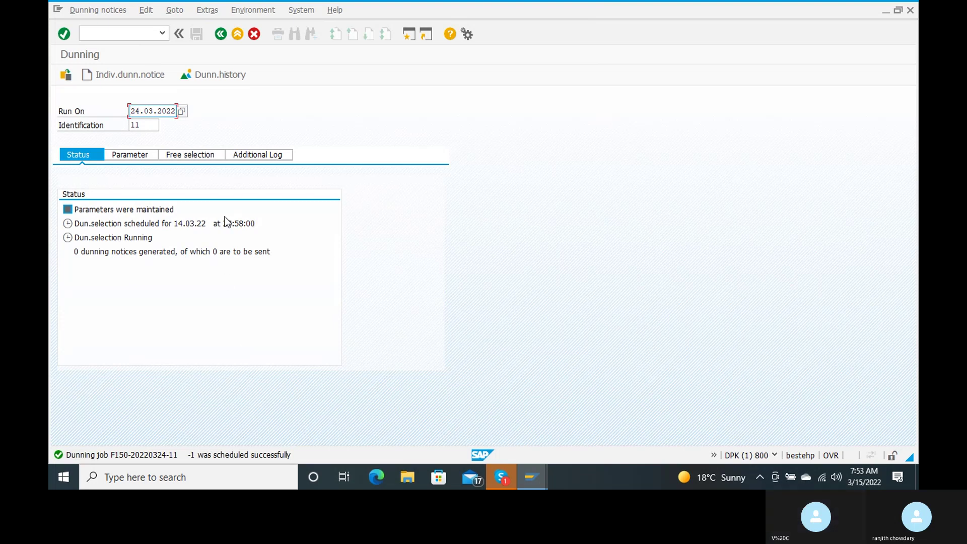
Refresh the status until the selection completes with 1 dunning notice generated
key(Return)
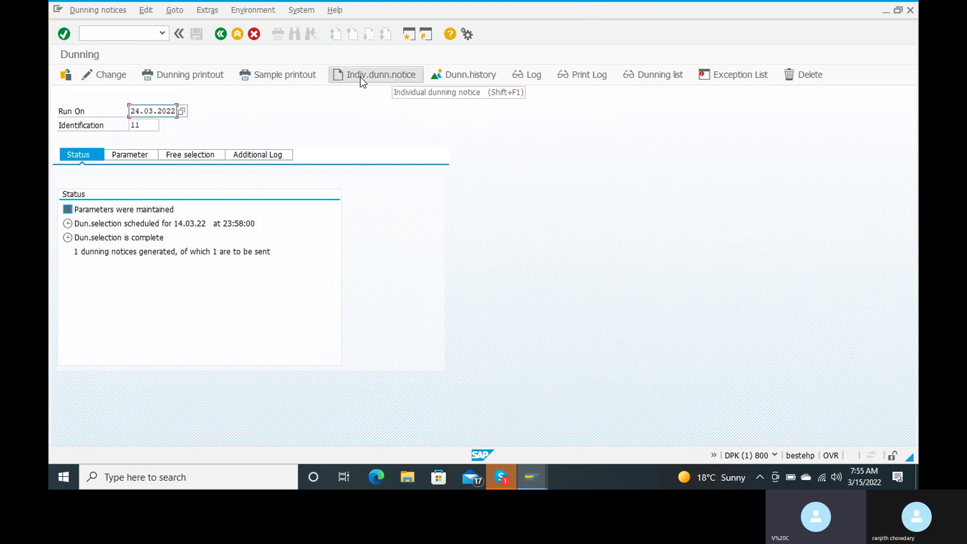
Schedule the dunning notice printout to output device LP01
click(196, 75)
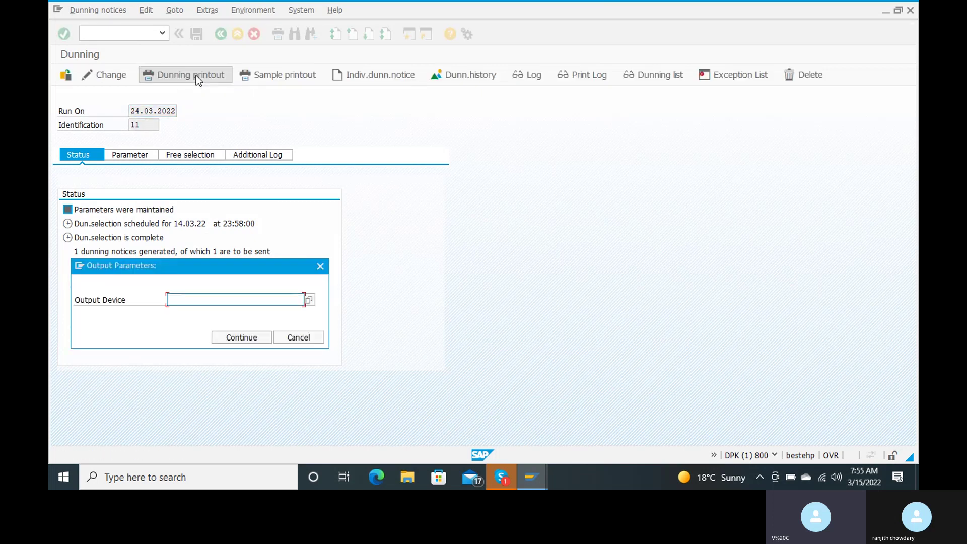
text(LP)
click(245, 311)
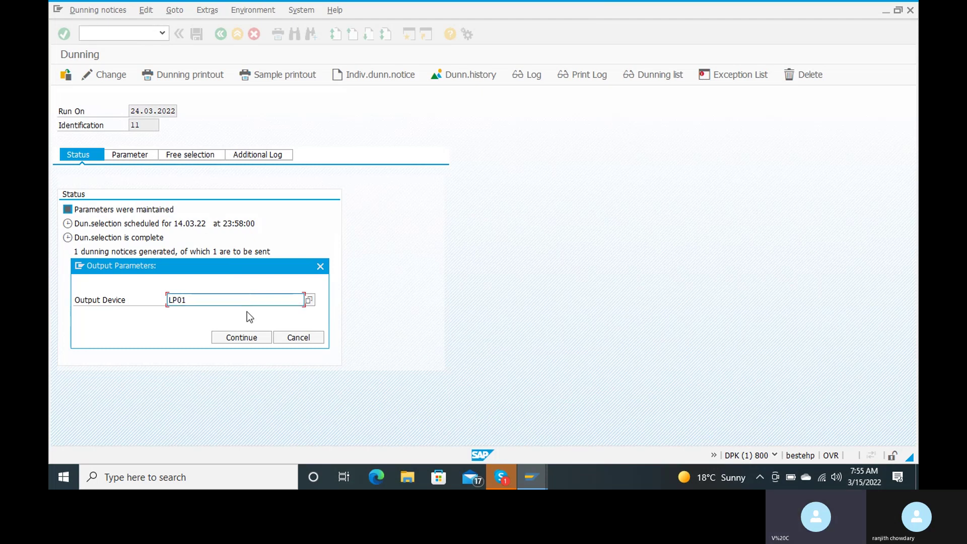
click(244, 336)
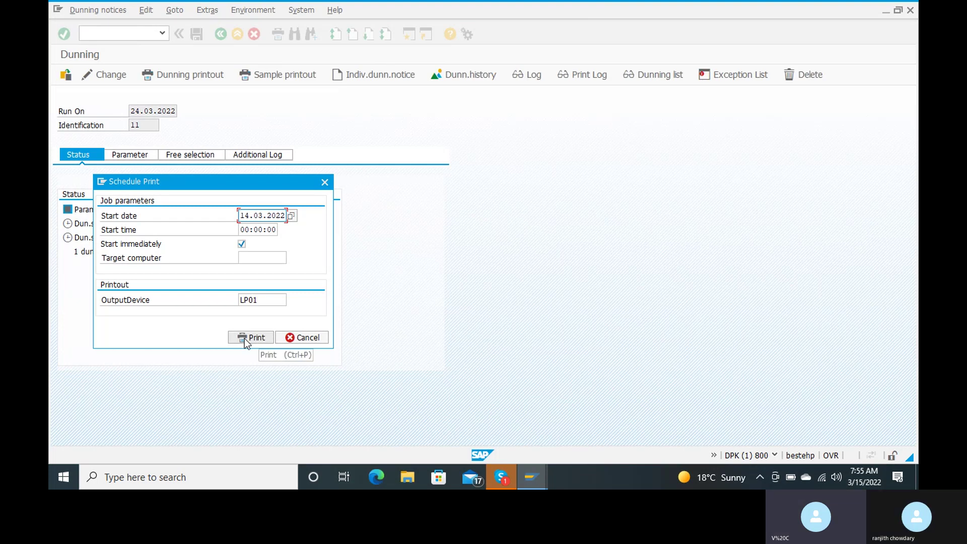
click(244, 338)
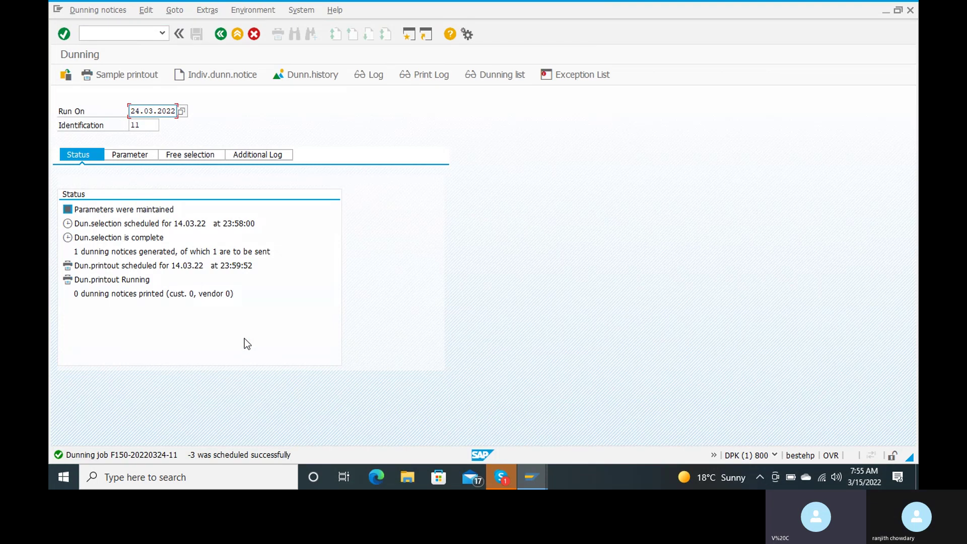
Refresh the status to confirm 1 dunning notice printed for one customer
key(Return)
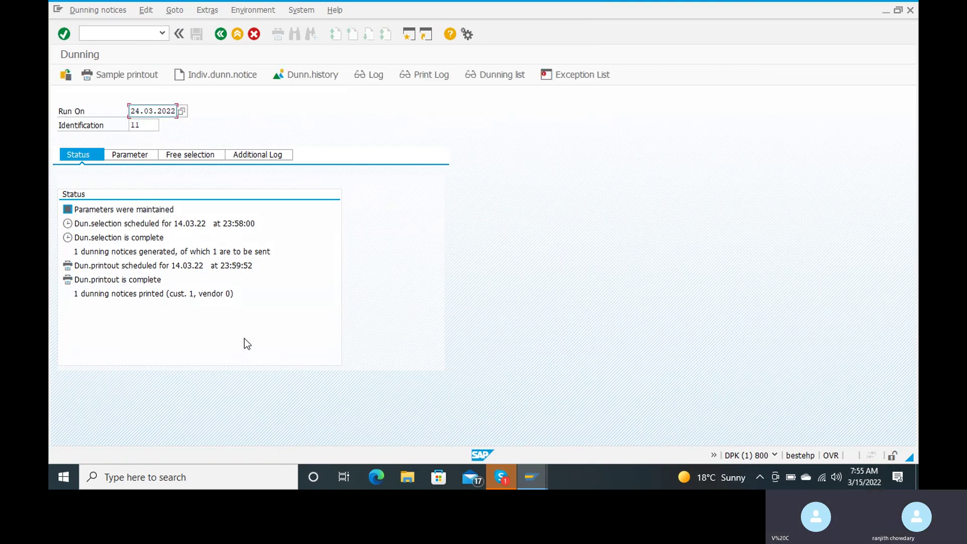